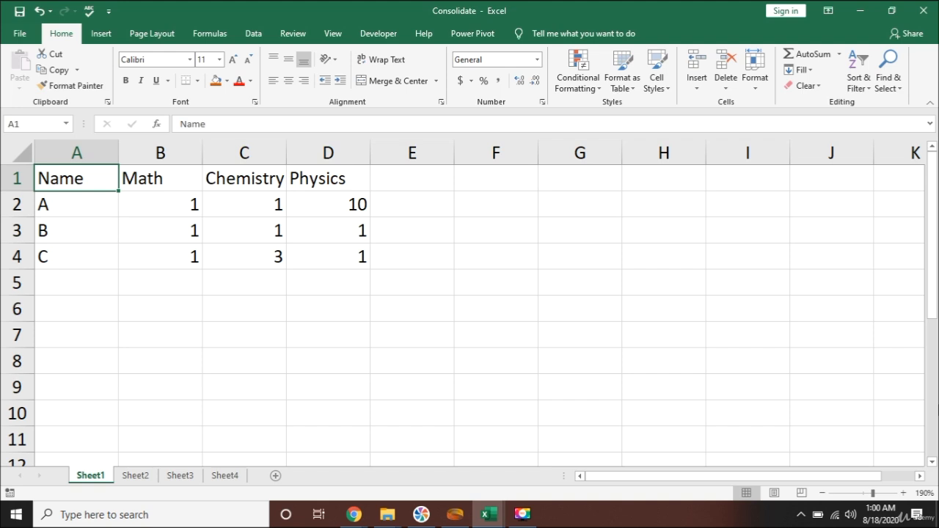
# Examine the student names and the subject headers of the marks table on Sheet1.
pyautogui.press('Down')
pyautogui.press('Down')
pyautogui.press('Down')
pyautogui.press('Up')
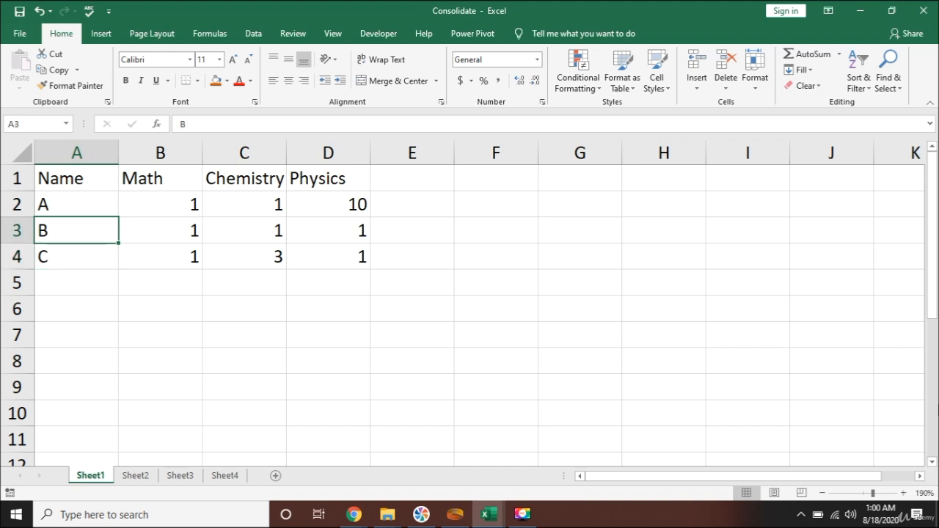
pyautogui.press('Up')
pyautogui.press('Up')
pyautogui.press('Right')
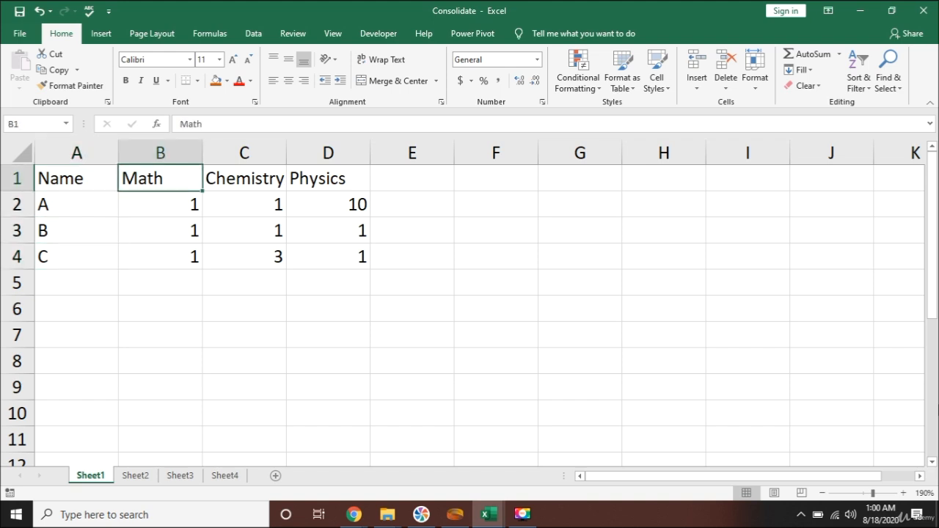
pyautogui.press('Right')
pyautogui.press('Right')
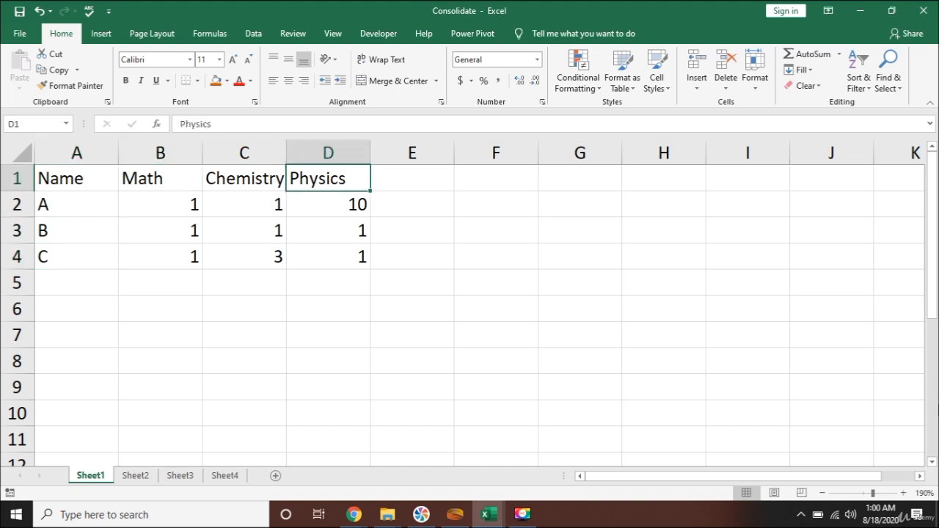
pyautogui.press('Left')
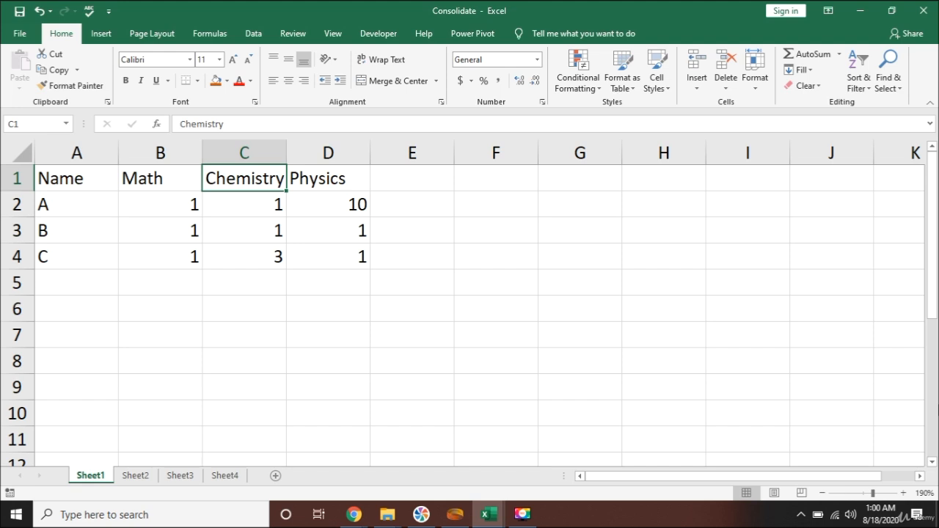
# Compare the order of the names and subject columns on Sheet2 and Sheet3 with Sheet1.
pyautogui.hotkey('ctrl', 'pagedown')
pyautogui.press('Up')
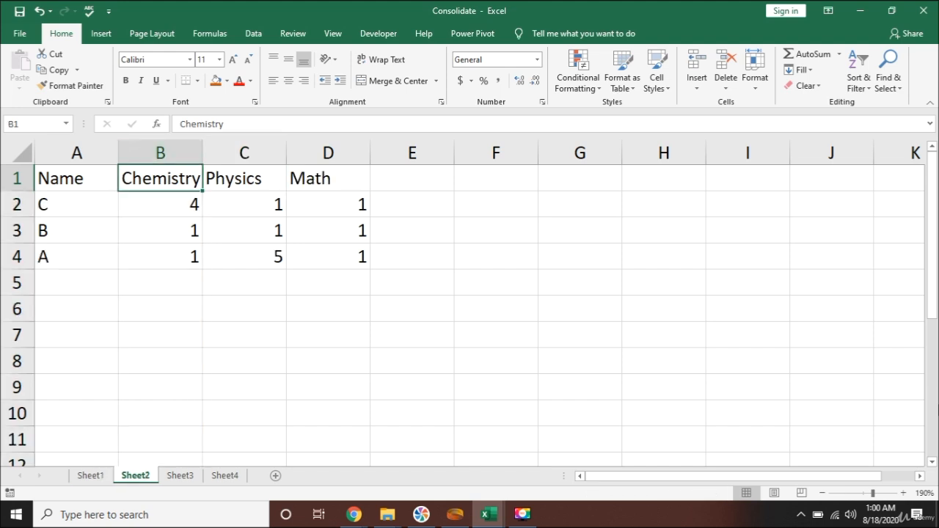
pyautogui.press('Down')
pyautogui.press('Left')
pyautogui.press('Up')
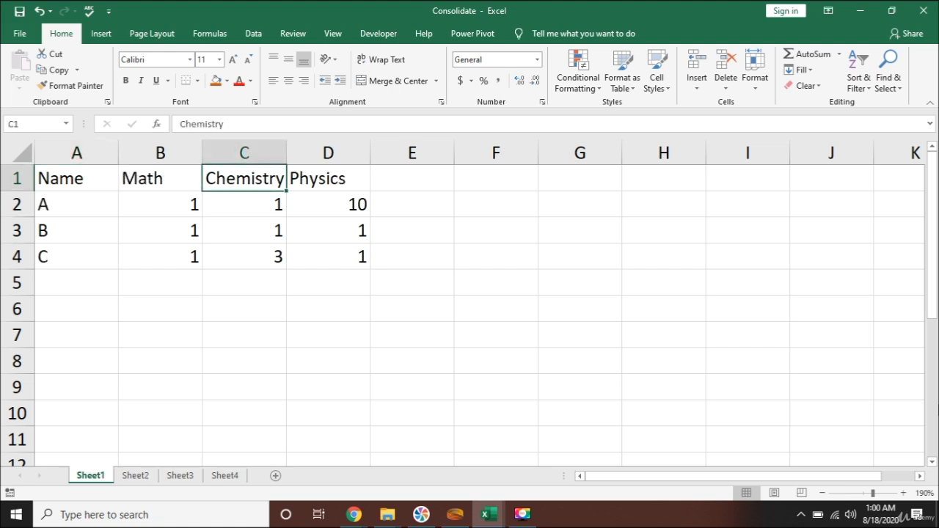
pyautogui.hotkey('ctrl', 'pagedown')
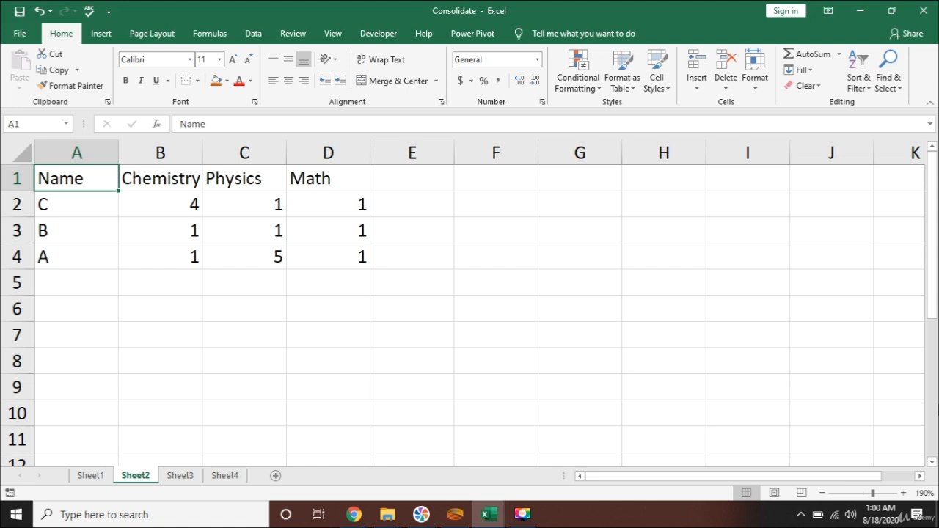
pyautogui.hotkey('ctrl', 'pagedown')
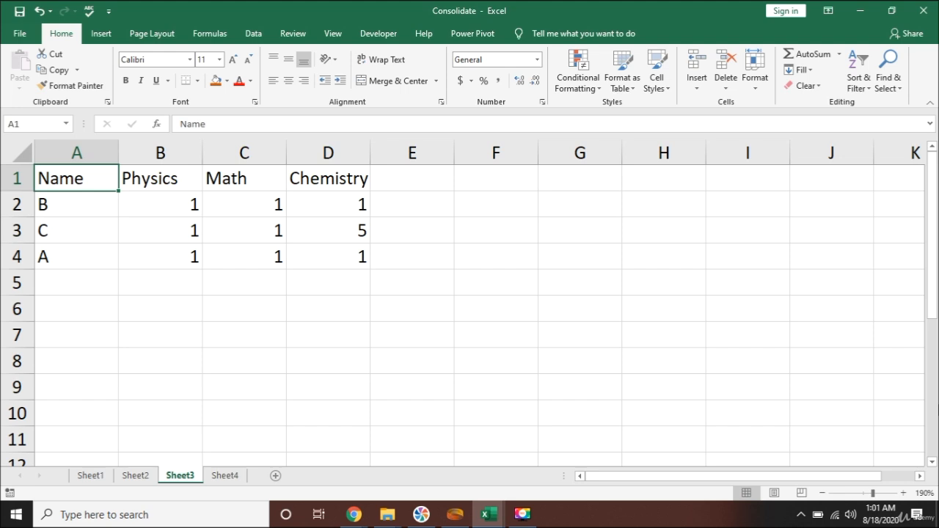
# Start a Consolidate operation in cell A1 of Sheet4 with Sum as the function.
pyautogui.hotkey('ctrl', 'pagedown')
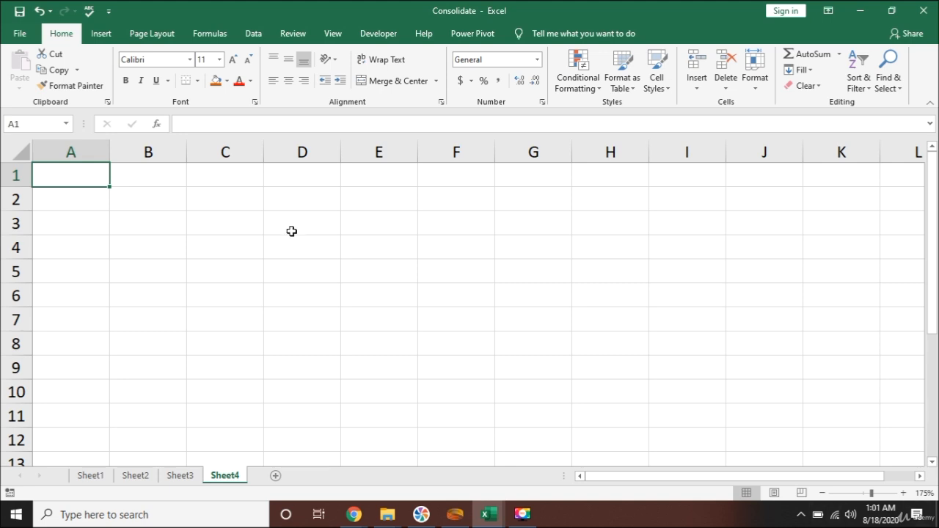
pyautogui.click(250, 33)
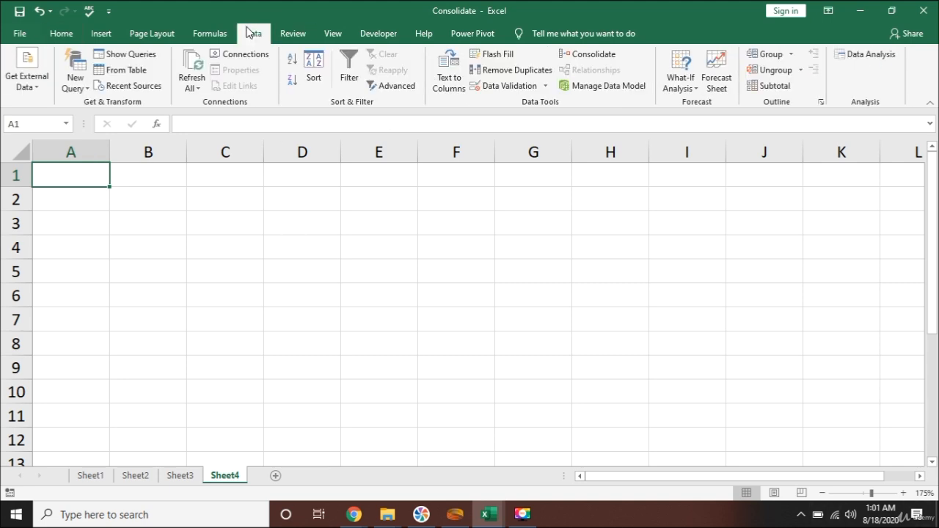
pyautogui.click(603, 56)
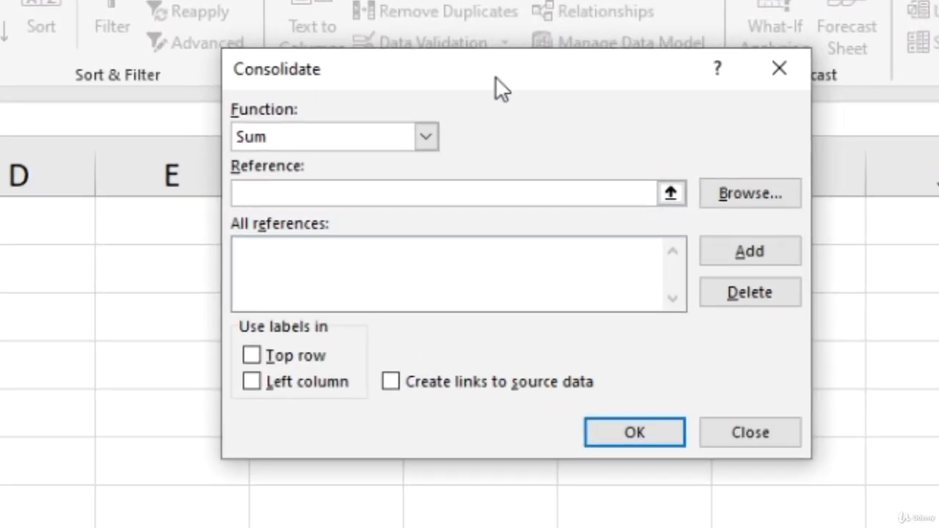
pyautogui.moveTo(496, 76); pyautogui.dragTo(450, 126)
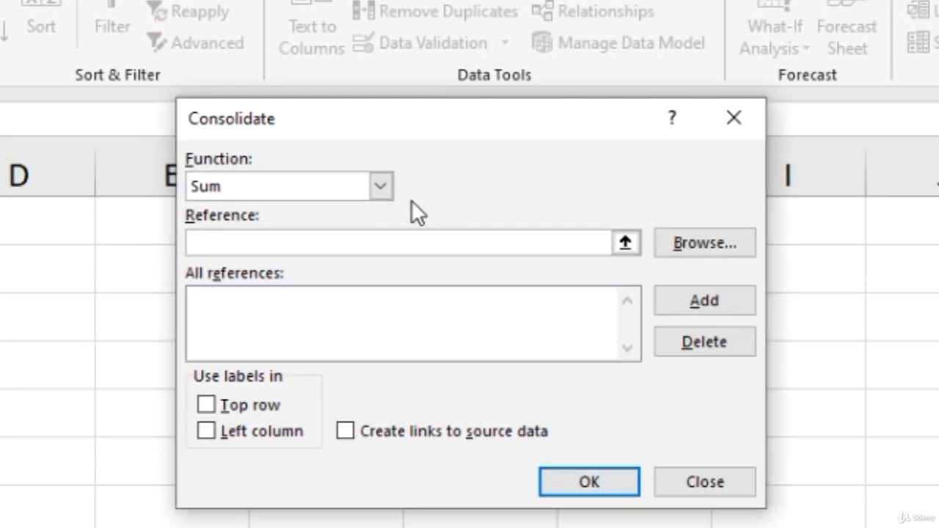
pyautogui.click(388, 186)
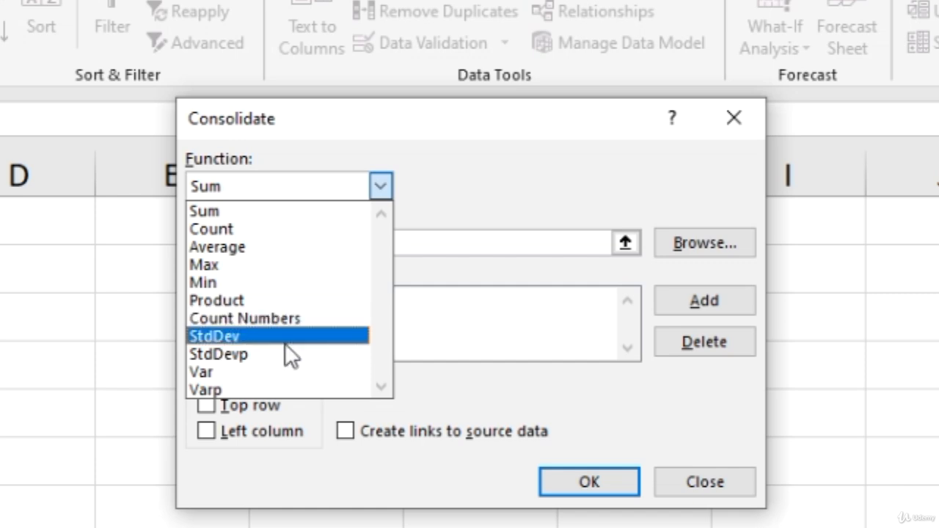
pyautogui.click(311, 213)
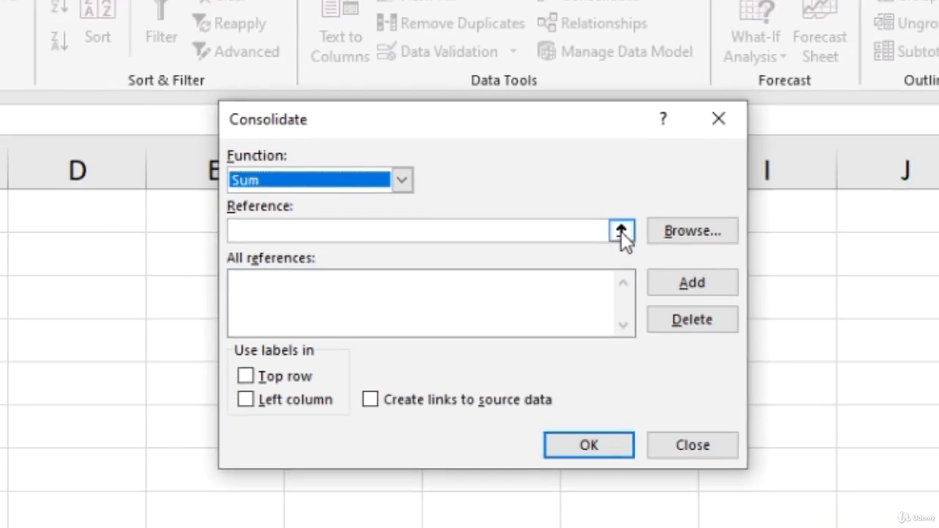
# Select range A1:D4 on Sheet1 as the consolidation reference.
pyautogui.click(625, 244)
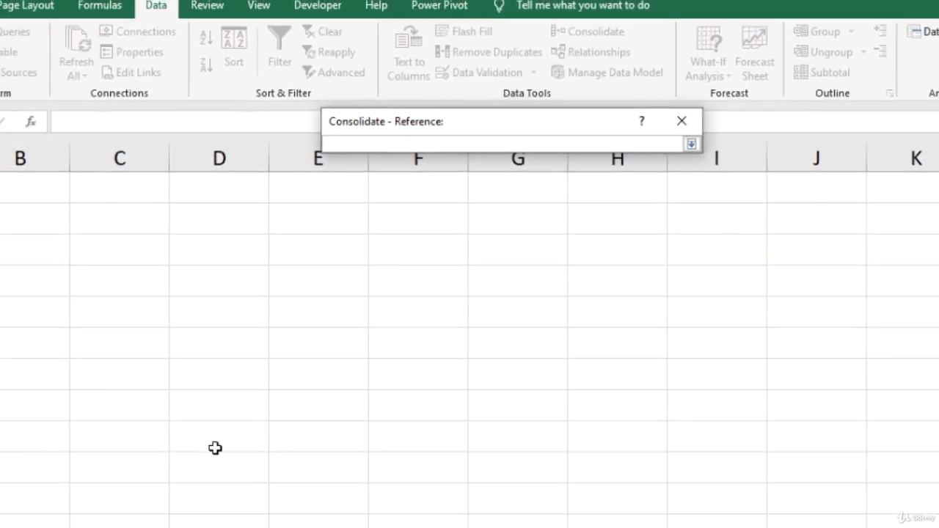
pyautogui.click(88, 475)
pyautogui.click(96, 177)
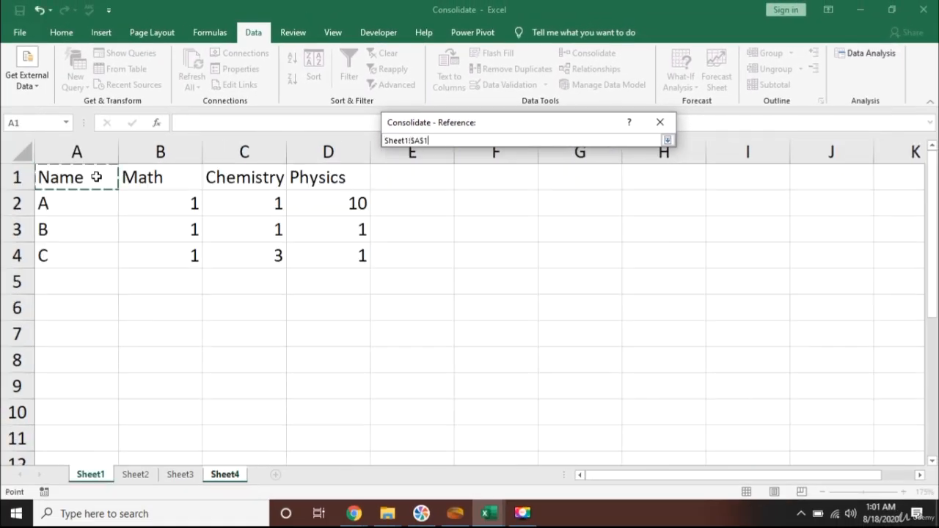
pyautogui.hotkey('shift', 'Down')
pyautogui.hotkey('shift', 'Down')
pyautogui.hotkey('shift', 'Down')
pyautogui.hotkey('shift', 'Right')
pyautogui.hotkey('shift', 'Right')
pyautogui.hotkey('shift', 'Right')
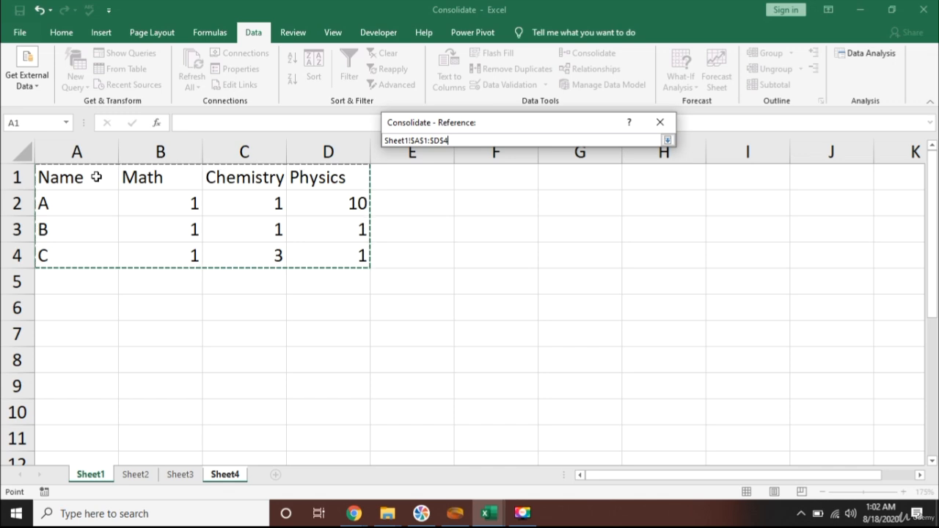
pyautogui.hotkey('ctrl', 'pagedown')
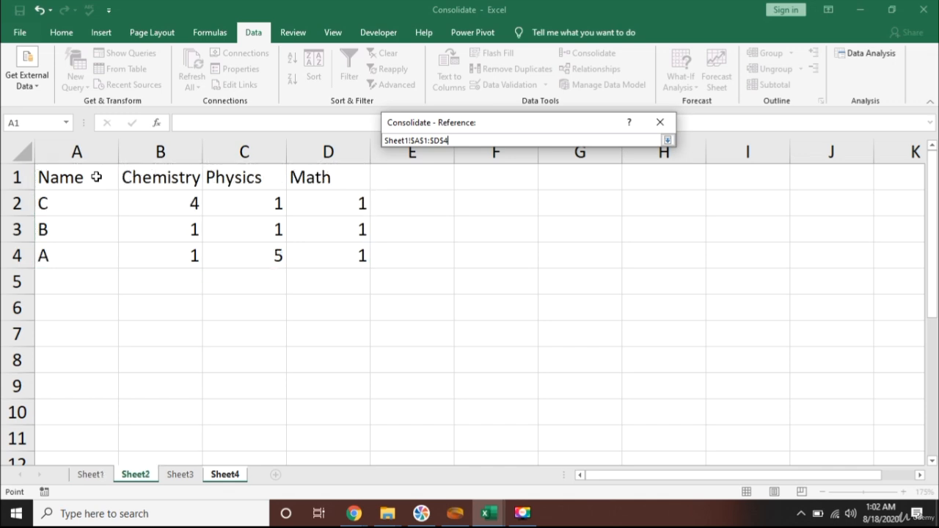
pyautogui.press('Down')
pyautogui.press('Up')
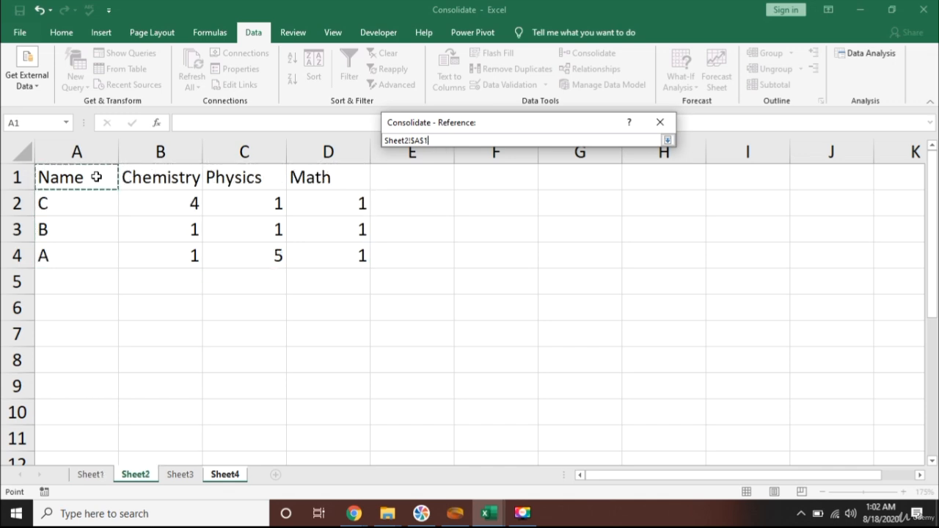
pyautogui.hotkey('ctrl', 'shift', 'Down')
pyautogui.hotkey('ctrl', 'shift', 'Right')
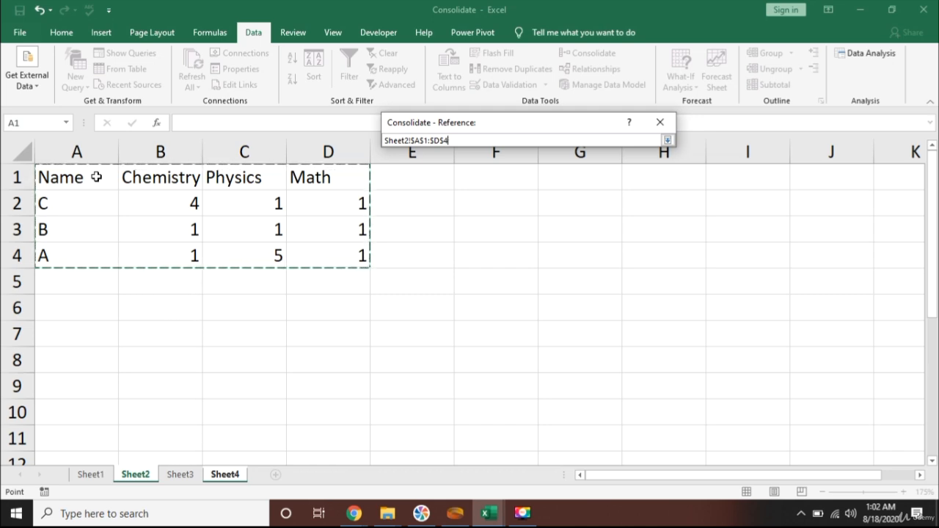
pyautogui.hotkey('ctrl', 'pageup')
pyautogui.press('Down')
pyautogui.press('Up')
pyautogui.hotkey('ctrl', 'shift', 'Down')
pyautogui.hotkey('ctrl', 'shift', 'Right')
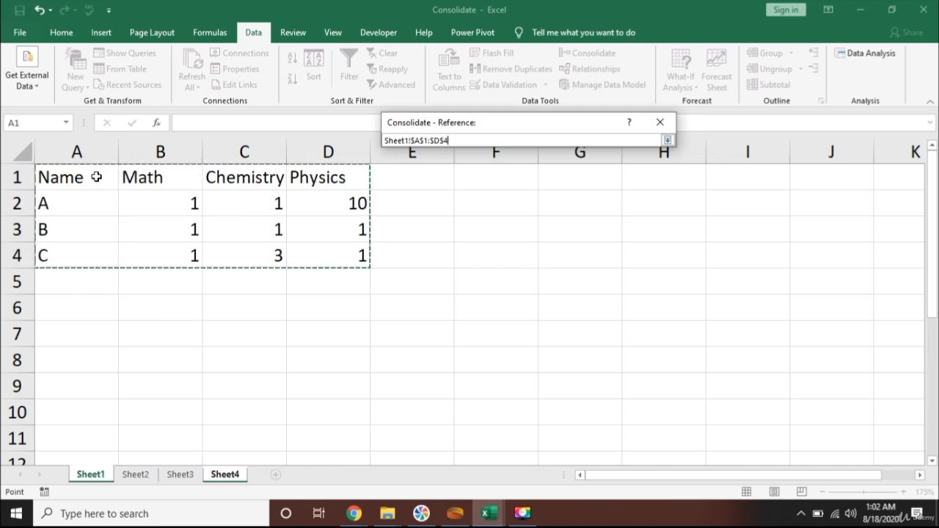
# Add range A1:D4 of Sheet1 and the same range of Sheet2 to the list of consolidation references.
pyautogui.click(668, 139)
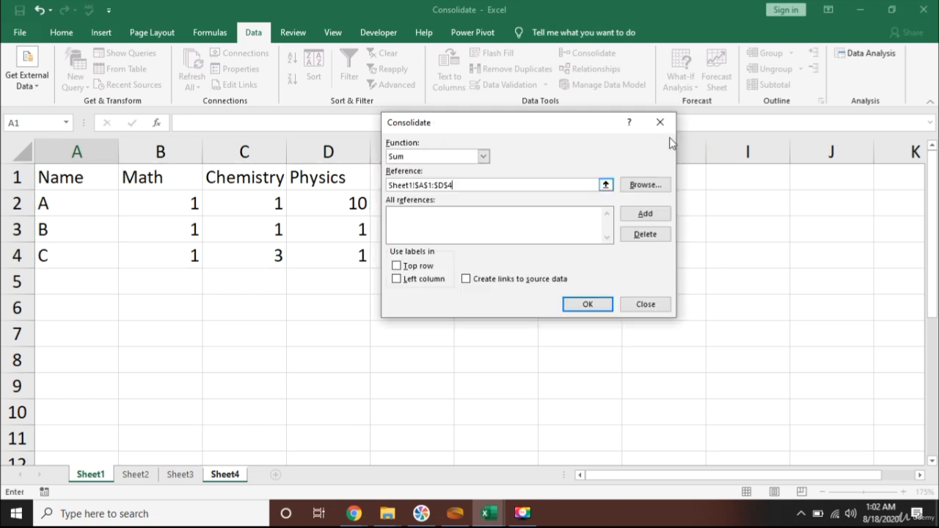
pyautogui.click(625, 218)
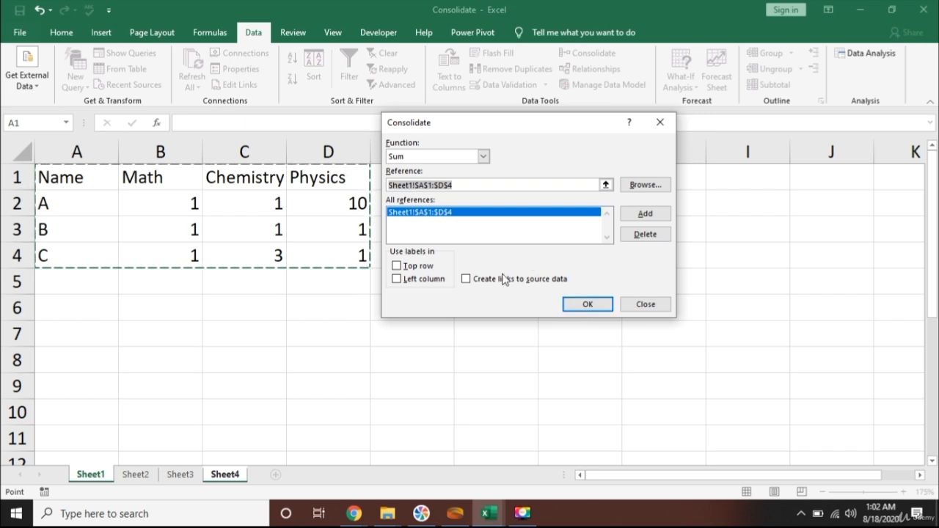
pyautogui.click(134, 474)
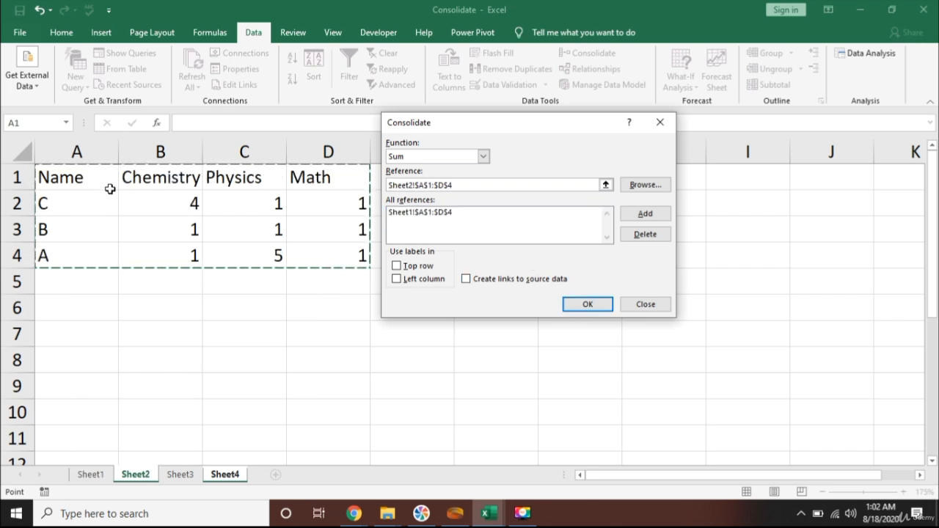
pyautogui.click(636, 215)
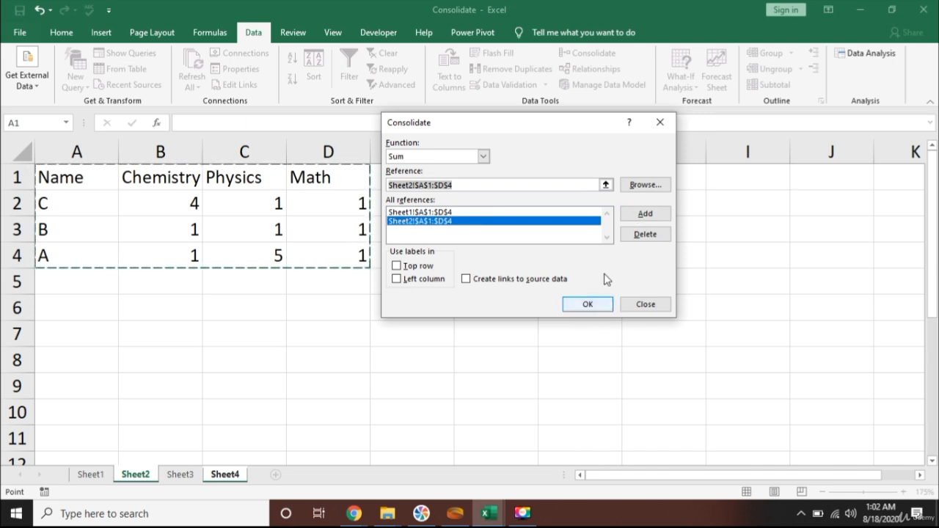
# Select range A1:D4 on Sheet3 and add it to the consolidation references.
pyautogui.click(174, 475)
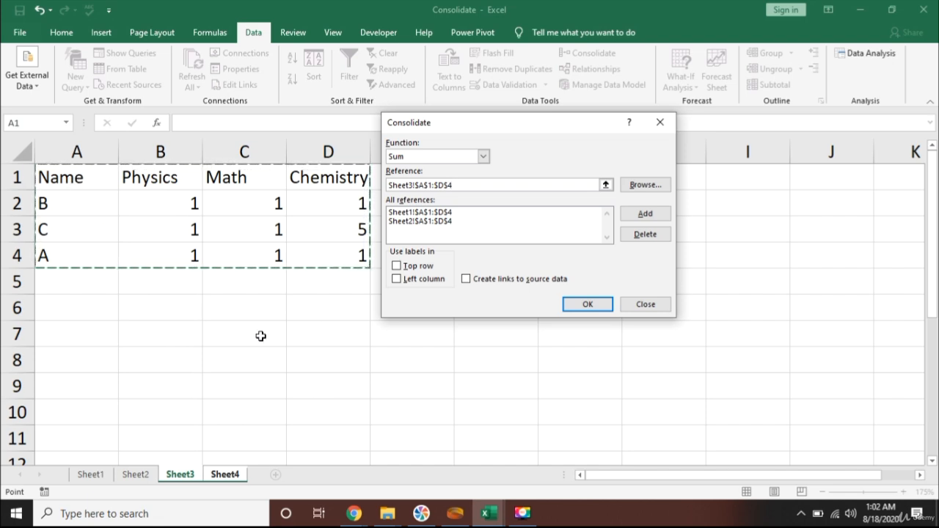
pyautogui.moveTo(250, 342); pyautogui.dragTo(251, 334)
pyautogui.hotkey('shift', 'Down')
pyautogui.hotkey('shift', 'Right')
pyautogui.hotkey('shift', 'Right')
pyautogui.hotkey('shift', 'Right')
pyautogui.hotkey('shift', 'Right')
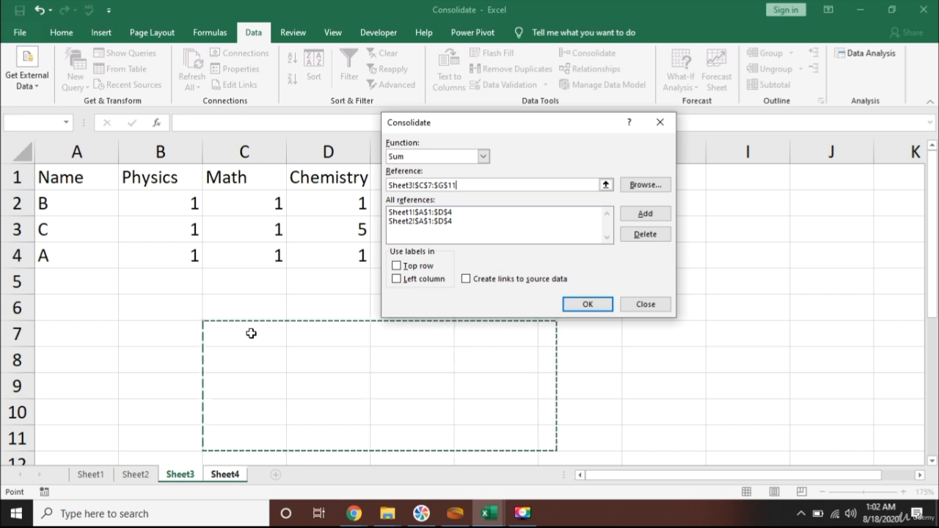
pyautogui.press('Left')
pyautogui.press('Left')
pyautogui.press('Up')
pyautogui.press('Up')
pyautogui.press('Up')
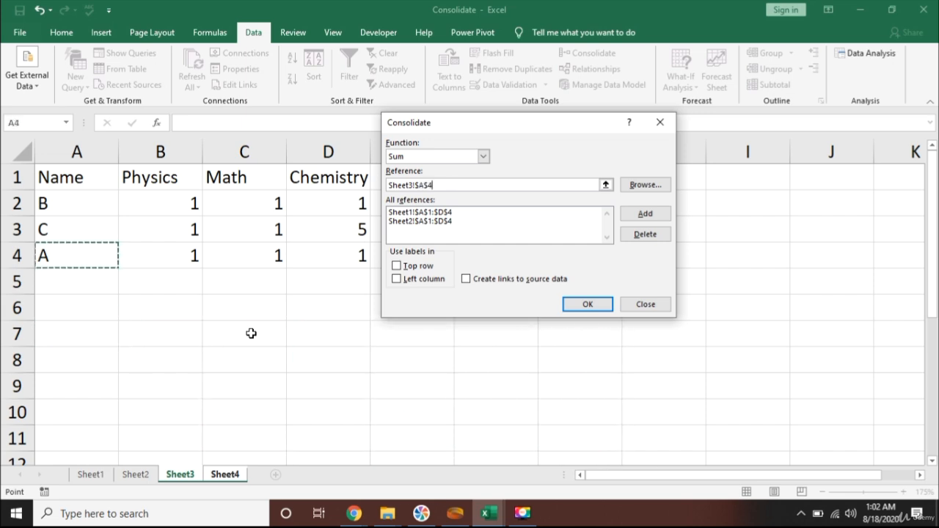
pyautogui.hotkey('shift', 'Down')
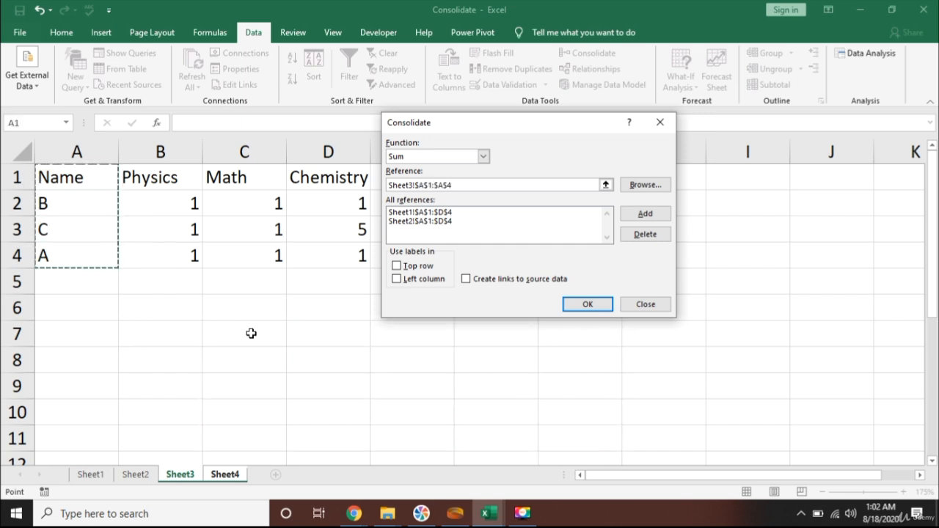
pyautogui.hotkey('shift', 'Right')
pyautogui.hotkey('shift', 'Right')
pyautogui.hotkey('shift', 'Right')
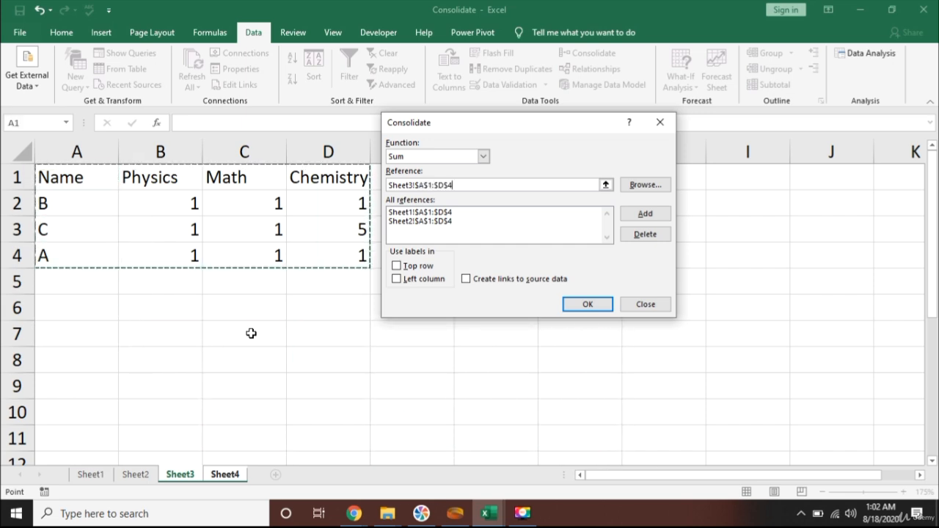
pyautogui.click(644, 214)
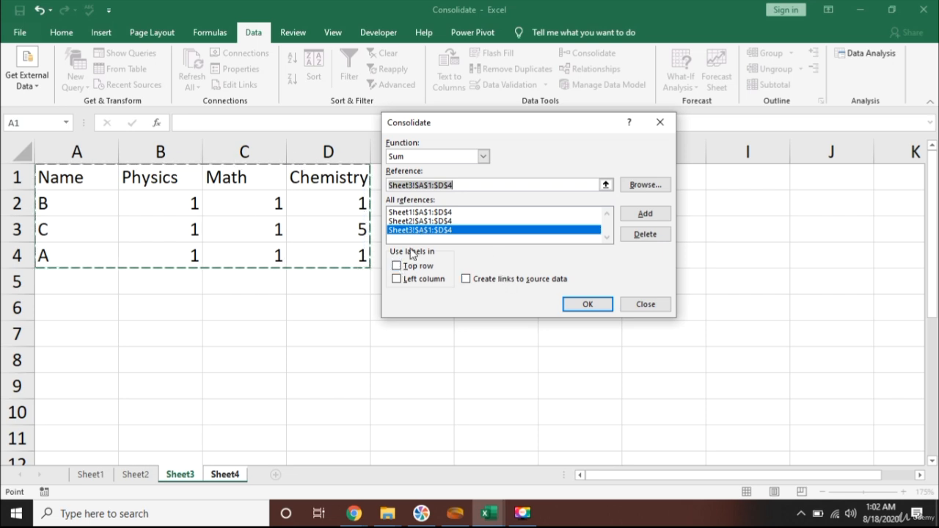
# Use labels from the top row and left column, enable links to the source data, and run the consolidation.
pyautogui.click(397, 266)
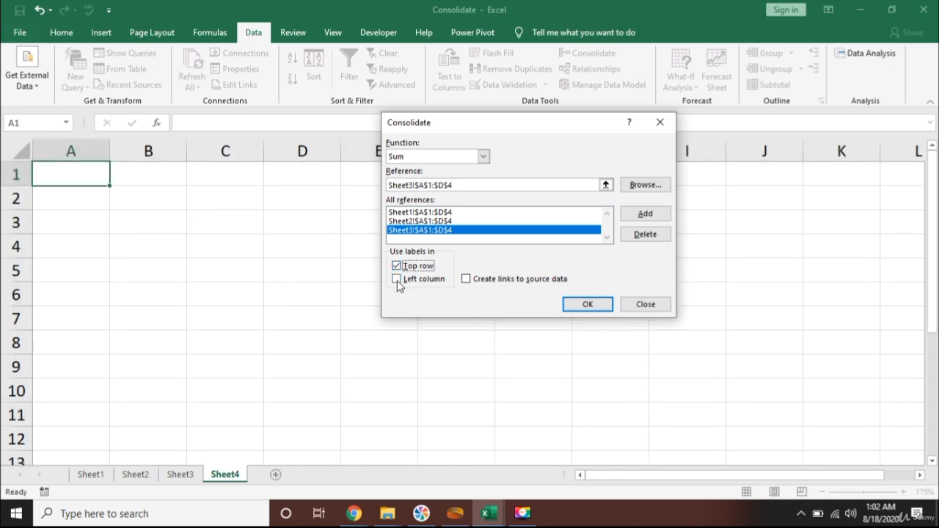
pyautogui.click(397, 279)
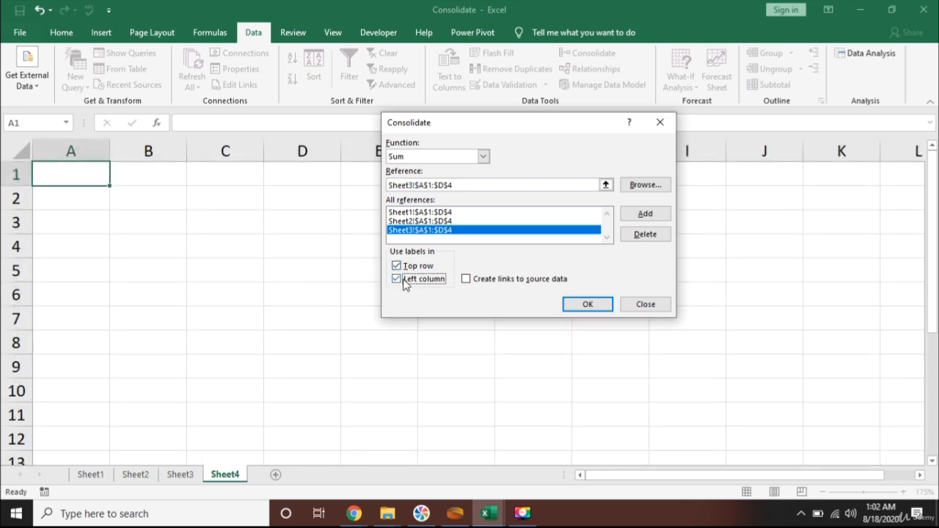
pyautogui.click(466, 279)
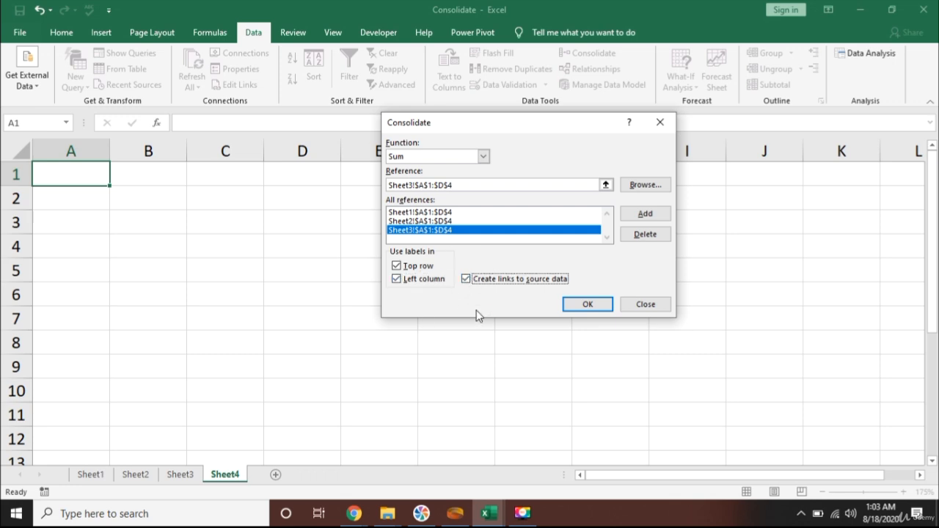
pyautogui.click(591, 305)
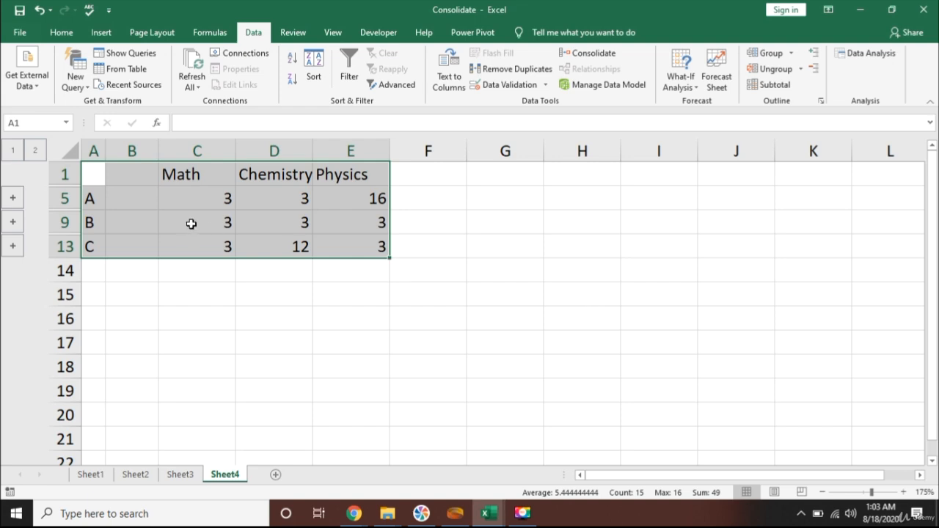
# Widen column D of the consolidated table so the Chemistry heading fits.
pyautogui.click(171, 289)
pyautogui.click(139, 181)
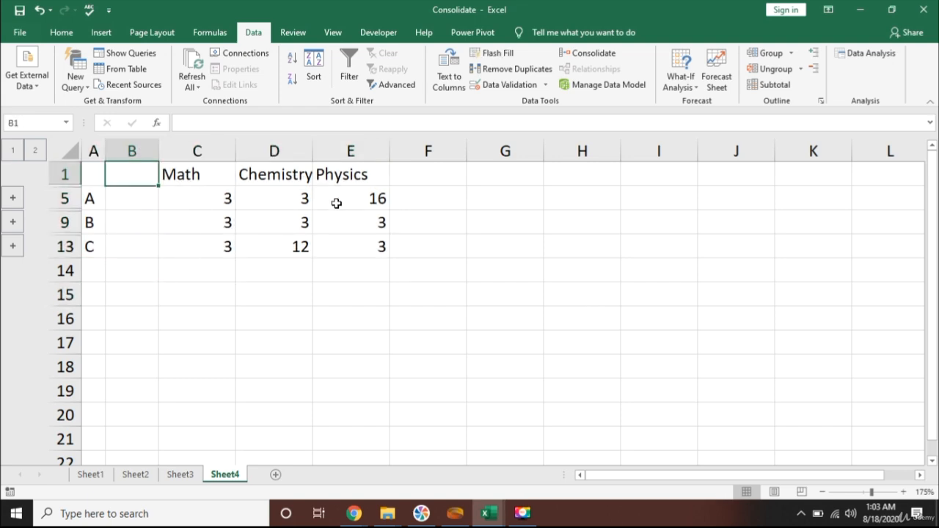
pyautogui.moveTo(313, 149); pyautogui.dragTo(326, 152)
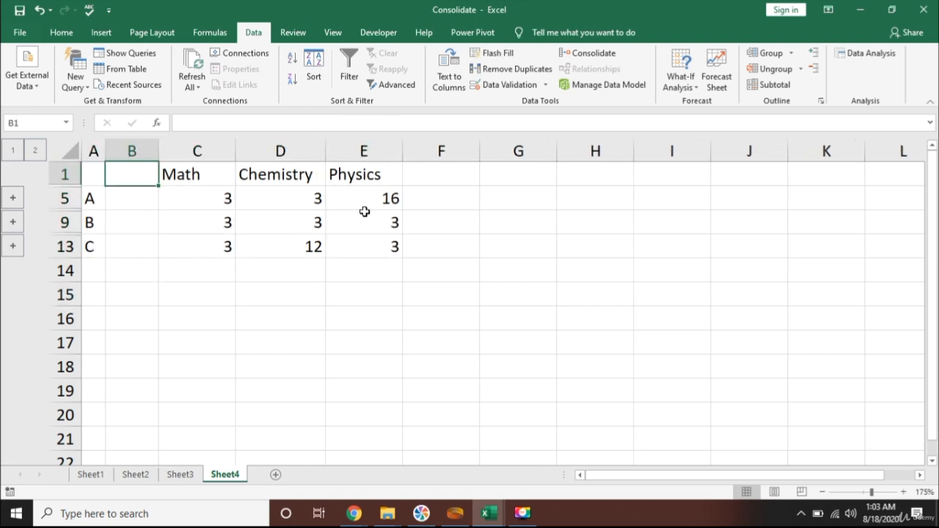
# Check the Physics mark of student A on Sheet1, Sheet2 and Sheet3 against the consolidated row for A.
pyautogui.click(97, 196)
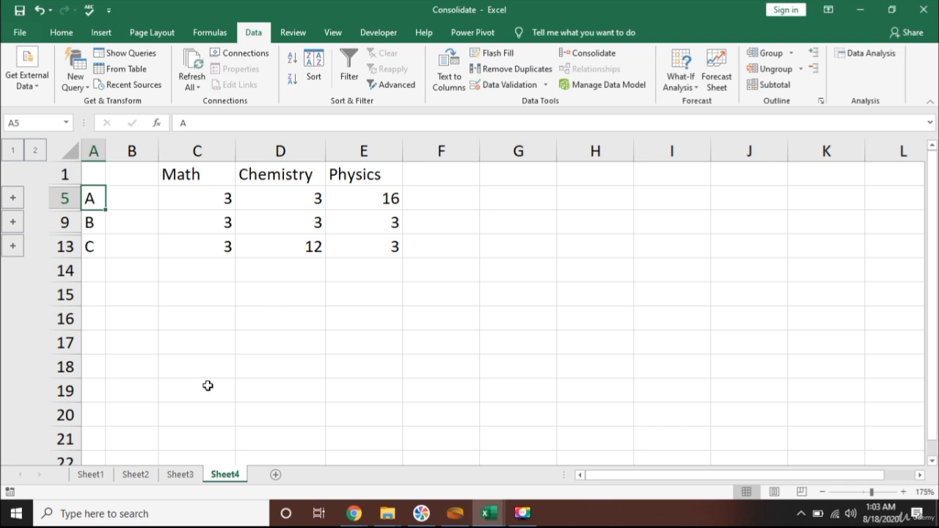
pyautogui.click(92, 475)
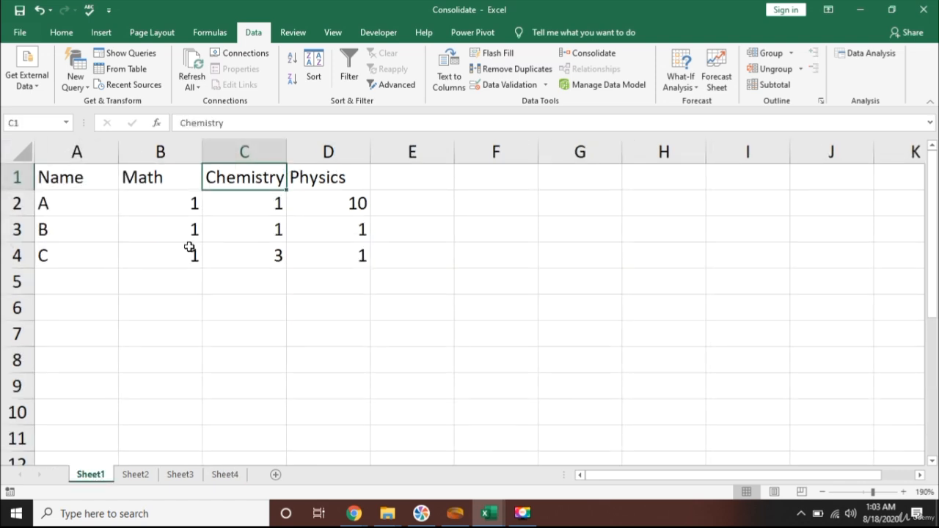
pyautogui.click(100, 206)
pyautogui.click(328, 205)
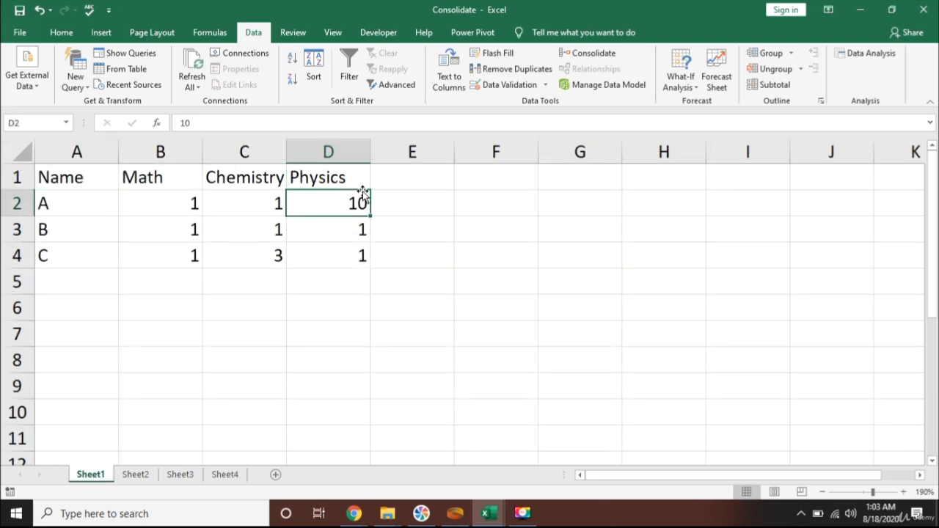
pyautogui.click(135, 474)
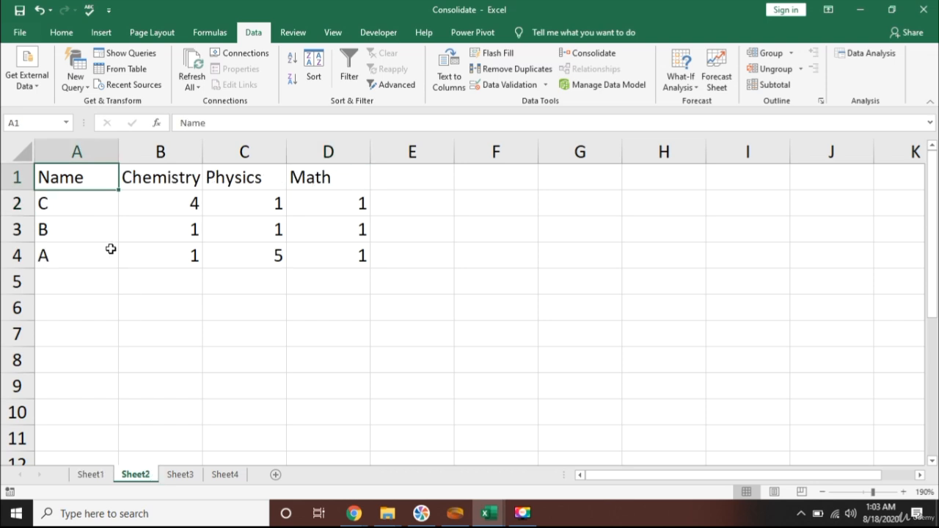
pyautogui.click(88, 251)
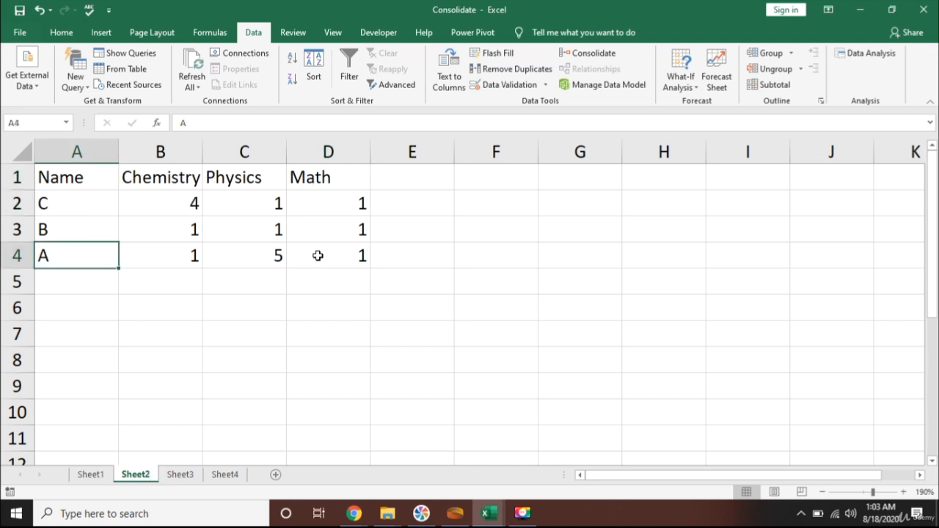
pyautogui.click(275, 253)
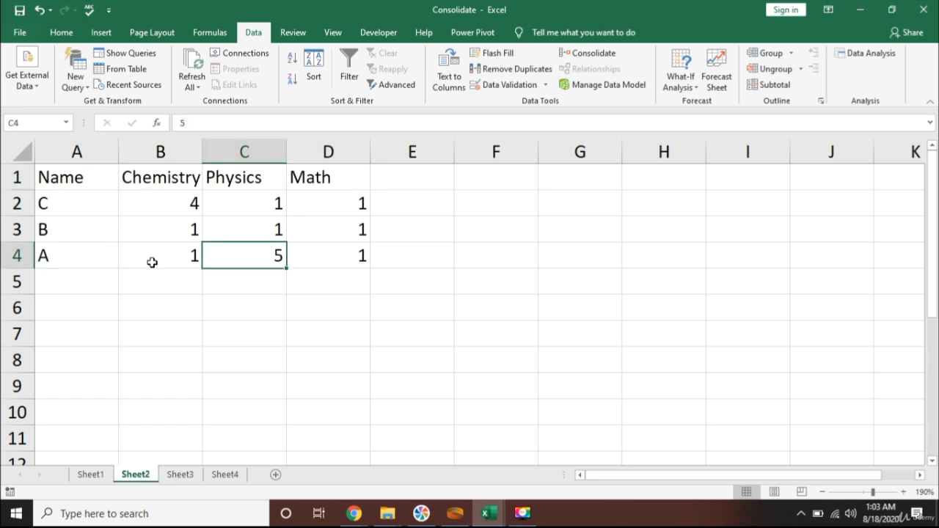
pyautogui.click(185, 476)
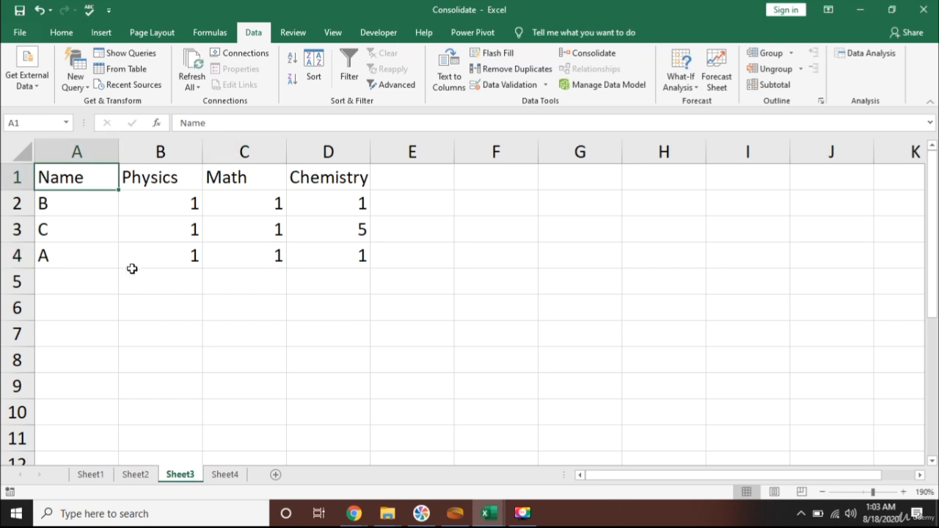
pyautogui.click(110, 261)
pyautogui.moveTo(161, 272); pyautogui.dragTo(183, 254)
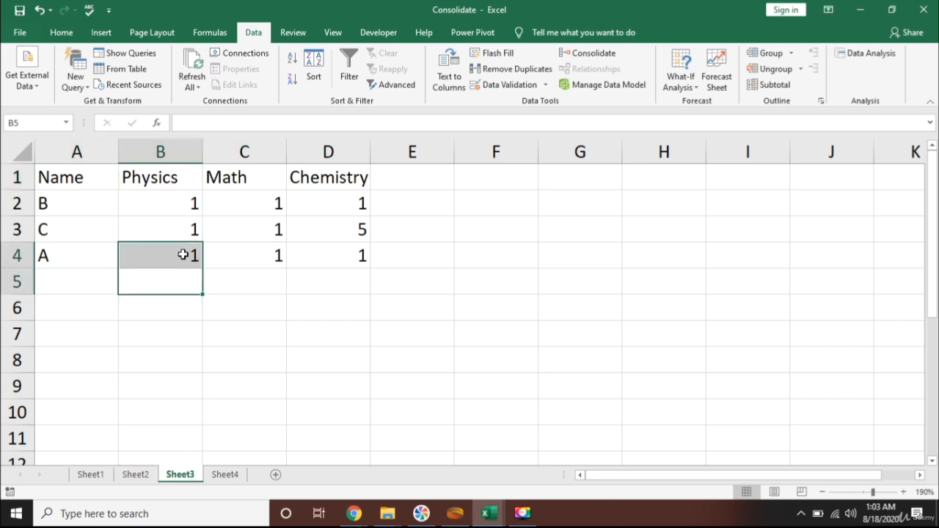
pyautogui.click(183, 254)
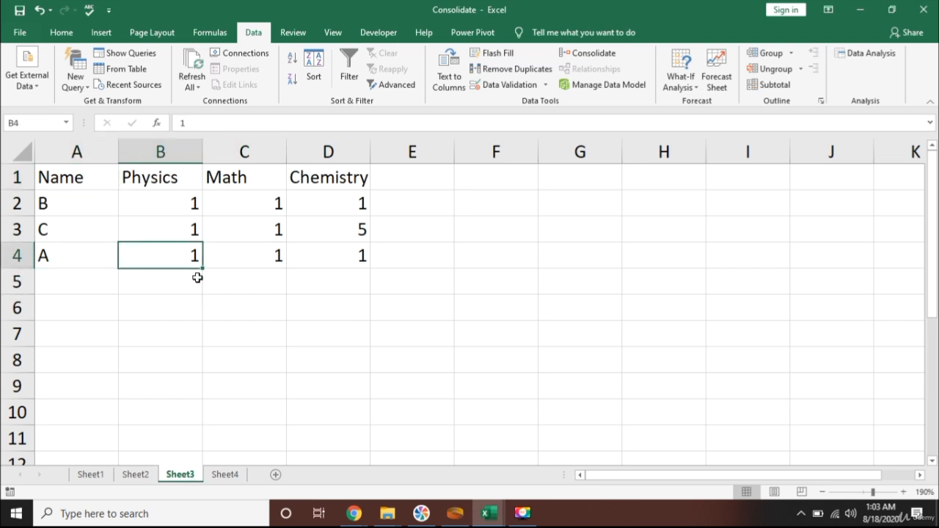
# Expand the source rows behind A, B and C on Sheet4 to inspect them, and collapse the outline to the total rows.
pyautogui.click(224, 474)
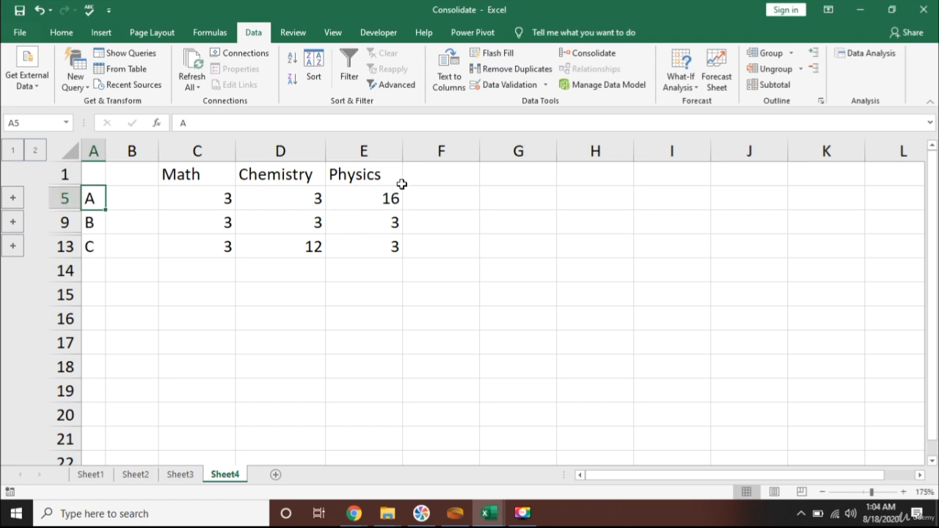
pyautogui.click(14, 198)
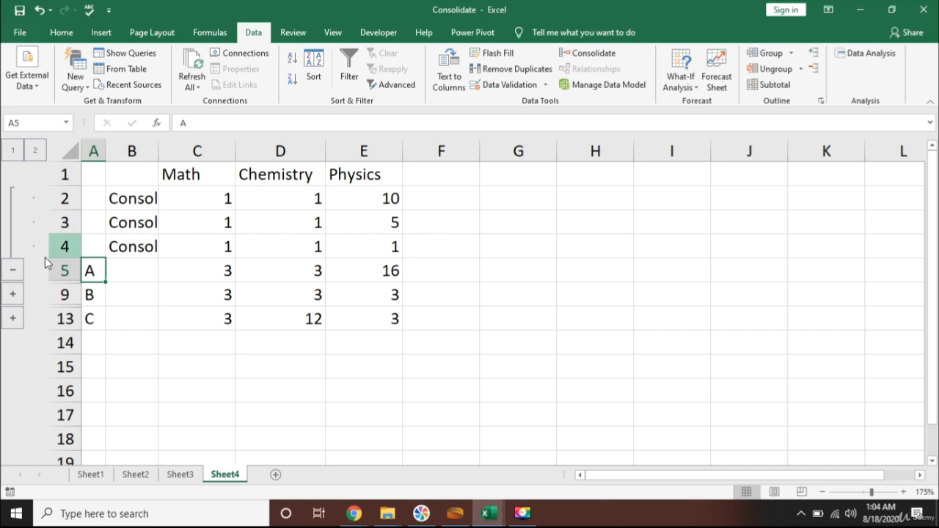
pyautogui.click(12, 295)
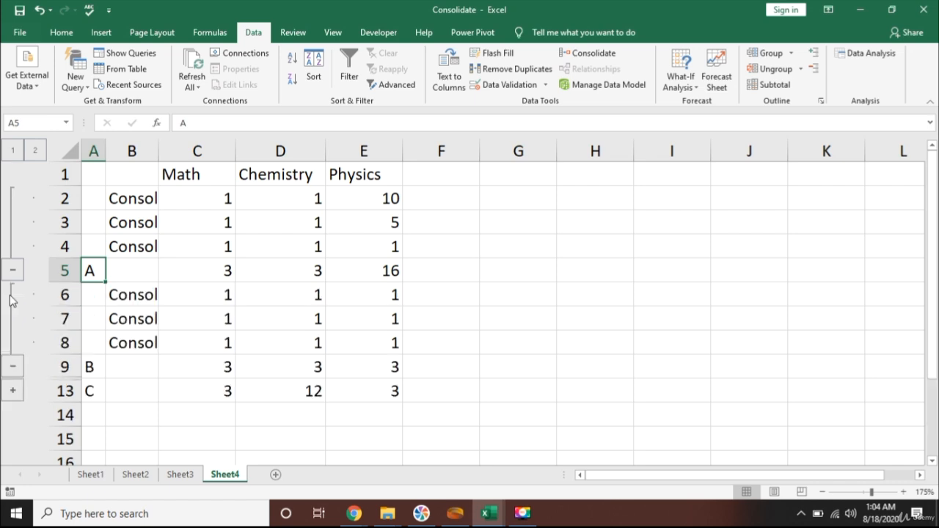
pyautogui.click(14, 391)
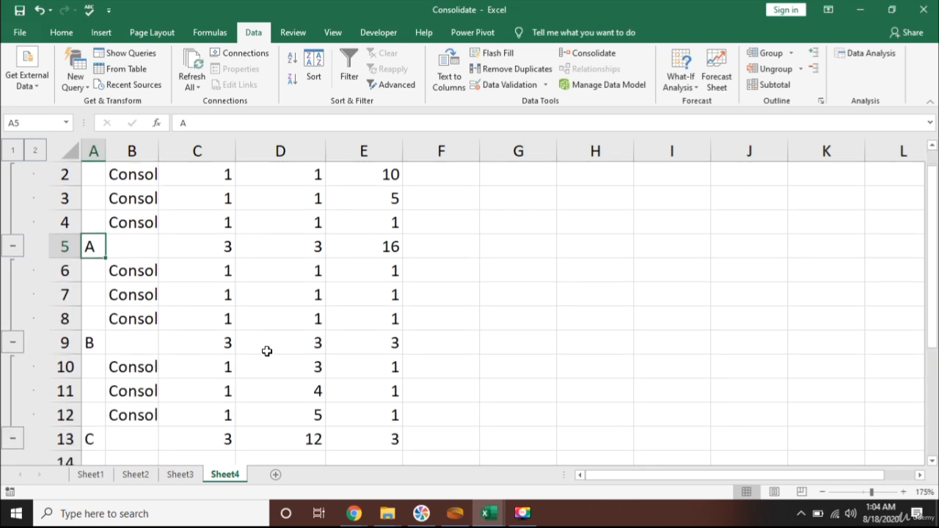
pyautogui.scroll(1, 272, 341)
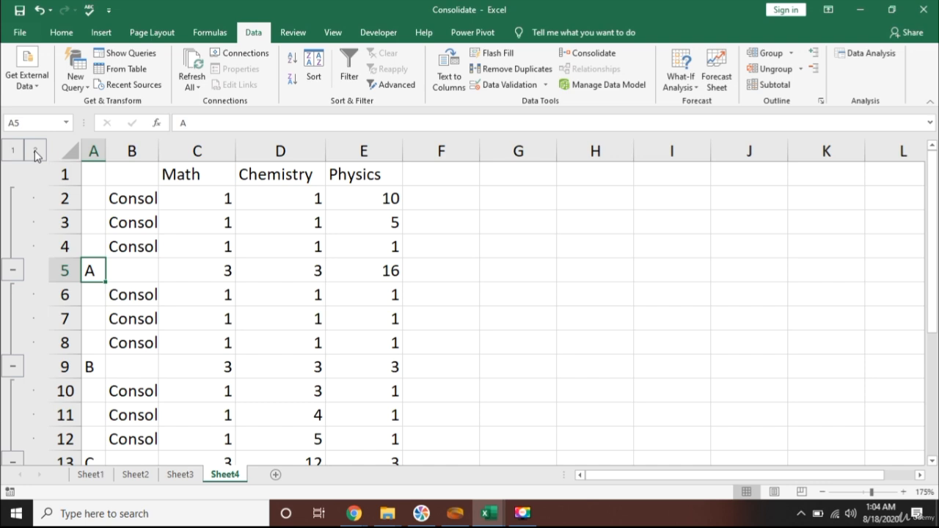
pyautogui.click(11, 151)
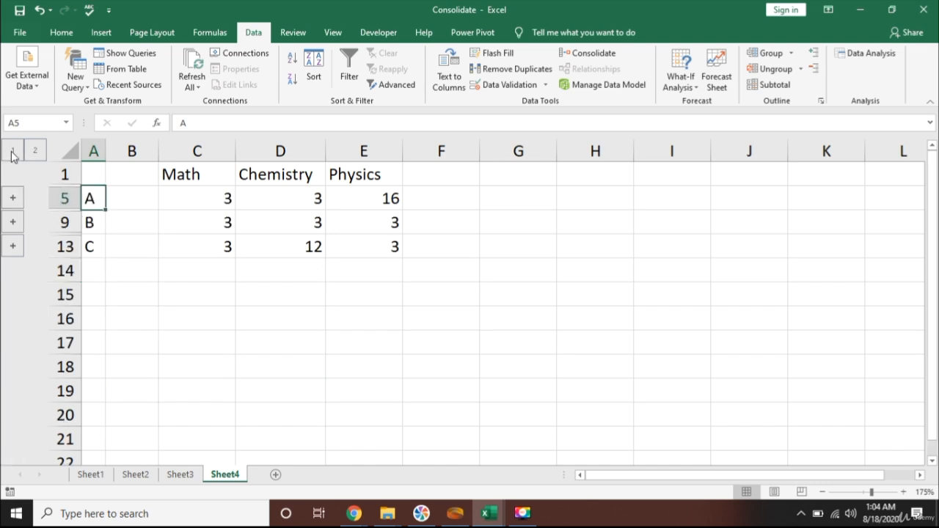